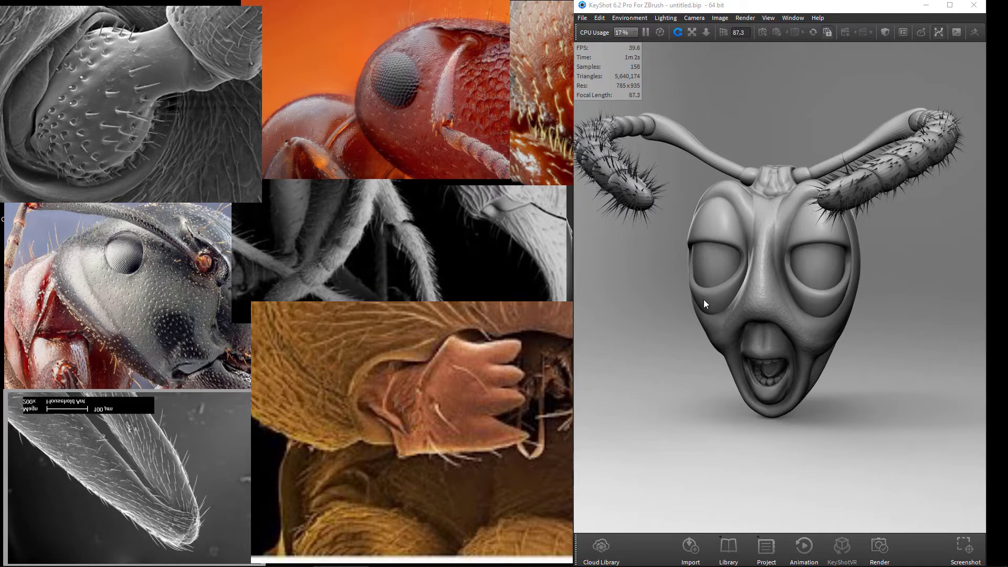
drag(703, 300, 739, 285)
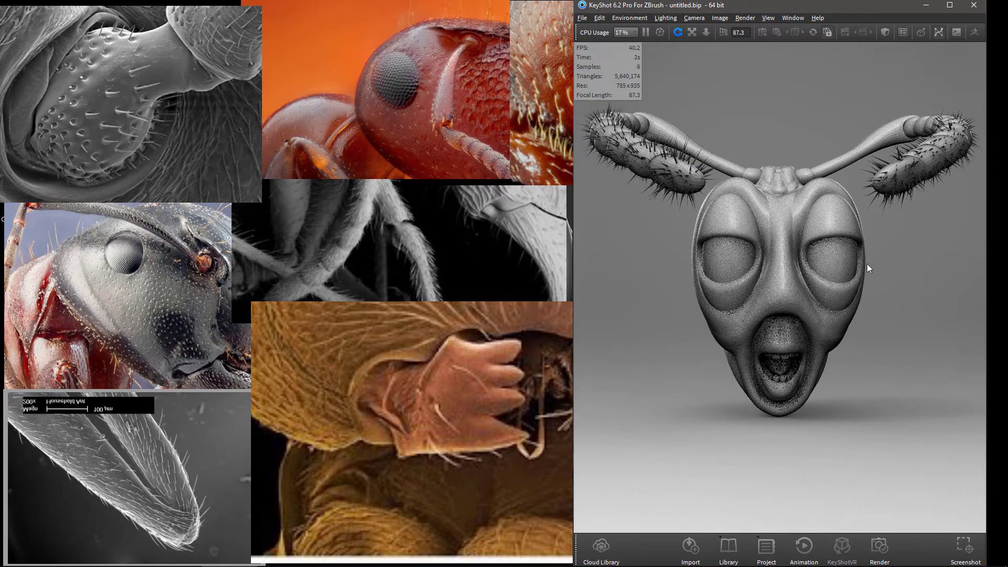
drag(867, 263, 789, 345)
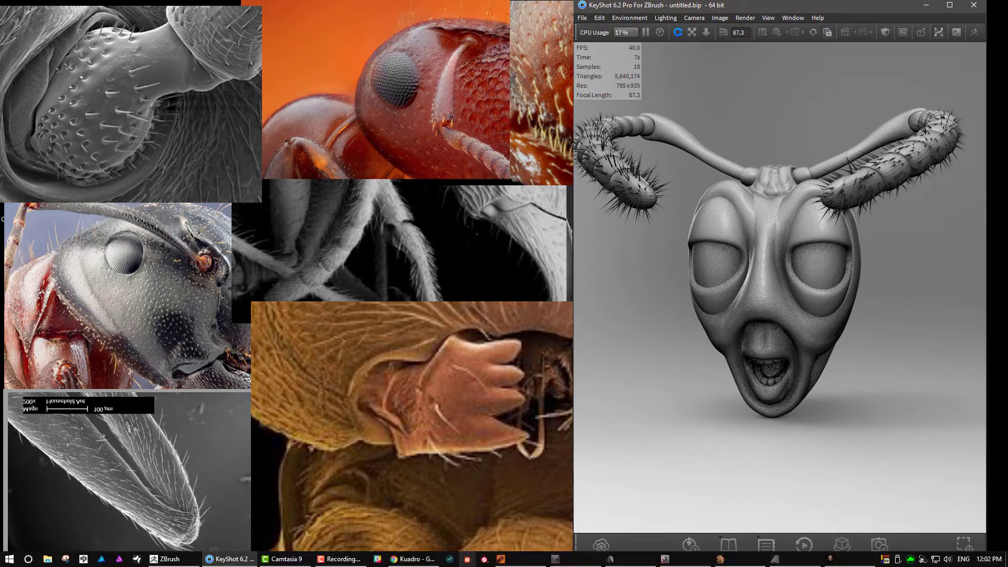
Step: Switch to the Kuadro page in Chrome, examine its overview, intro video, download options and release notes, and minimize the browser
click(415, 559)
mouse_move(467, 64)
mouse_down()
mouse_move(458, 40)
mouse_move(456, 49)
mouse_up()
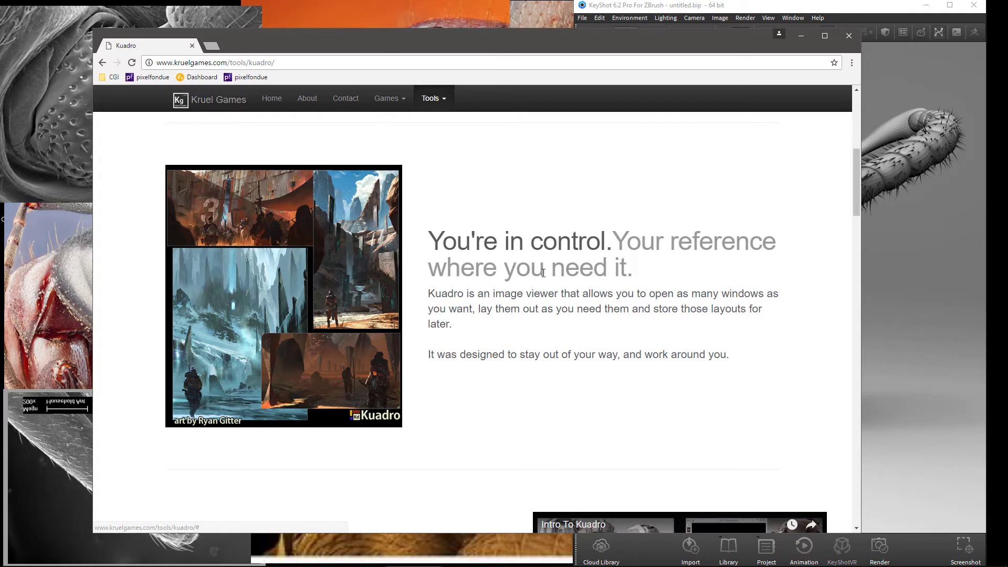
scroll(626, 315, down, 6)
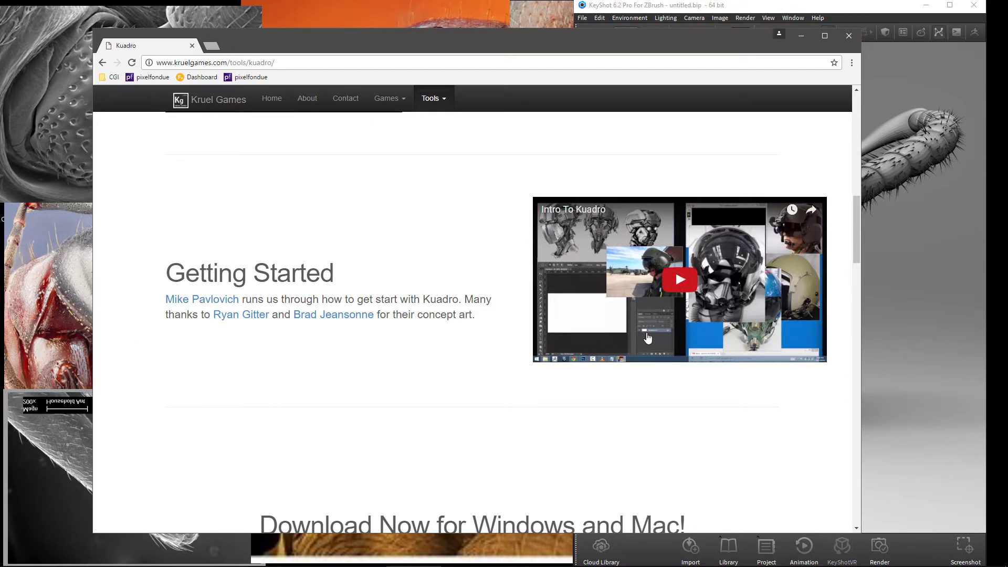
scroll(648, 338, down, 6)
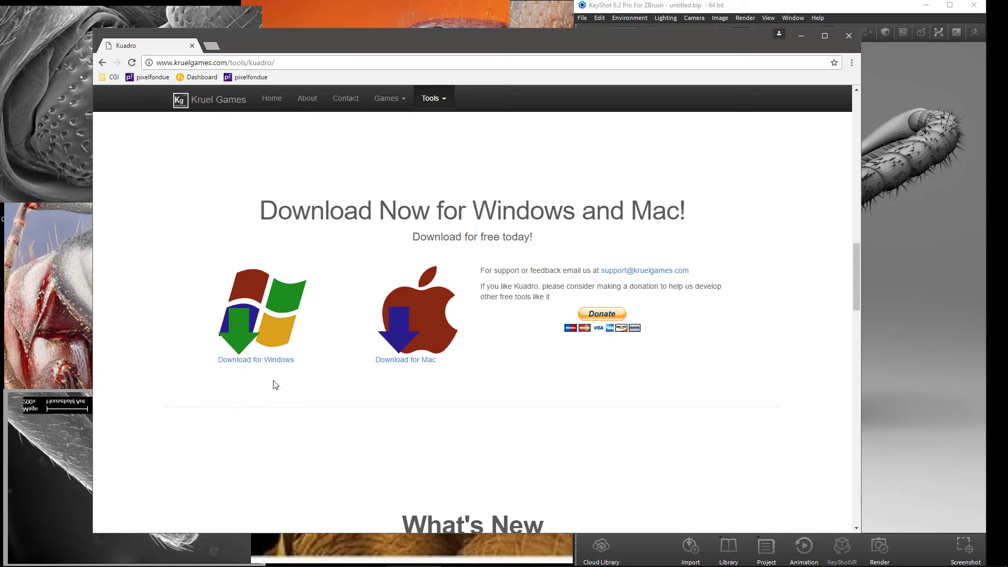
scroll(273, 385, down, 4)
scroll(560, 403, down, 2)
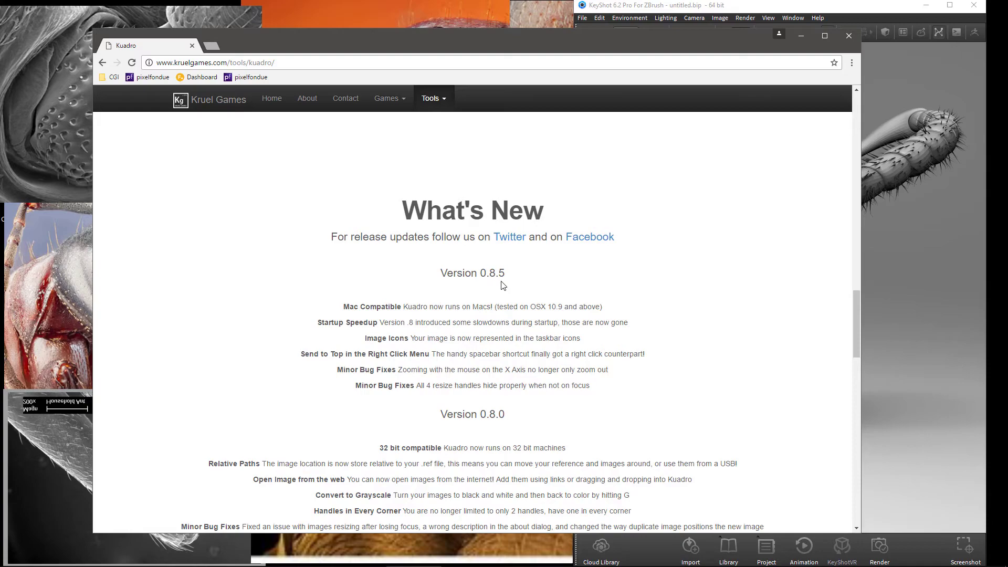
scroll(543, 511, down, 13)
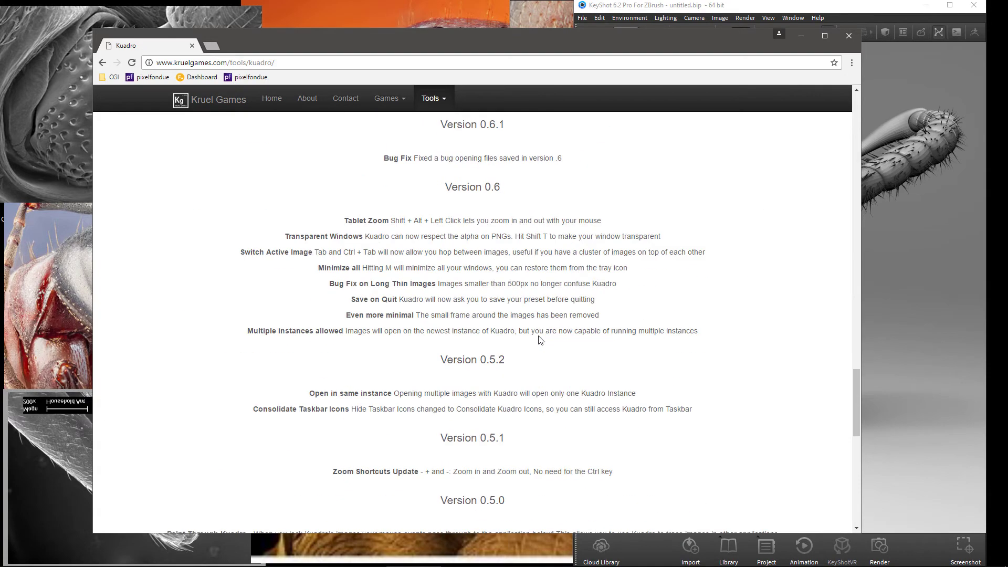
scroll(539, 336, up, 8)
scroll(539, 336, up, 15)
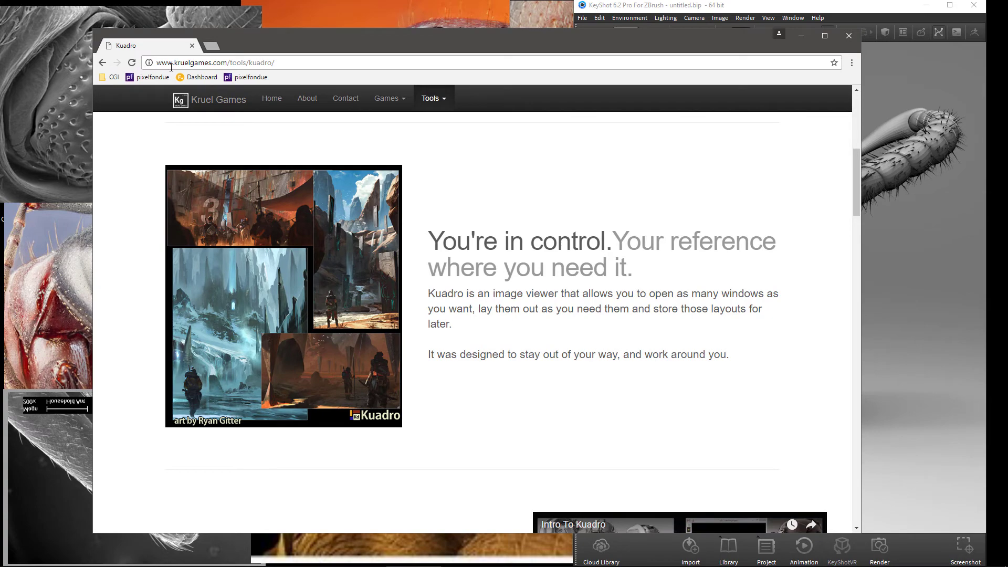
scroll(392, 342, down, 6)
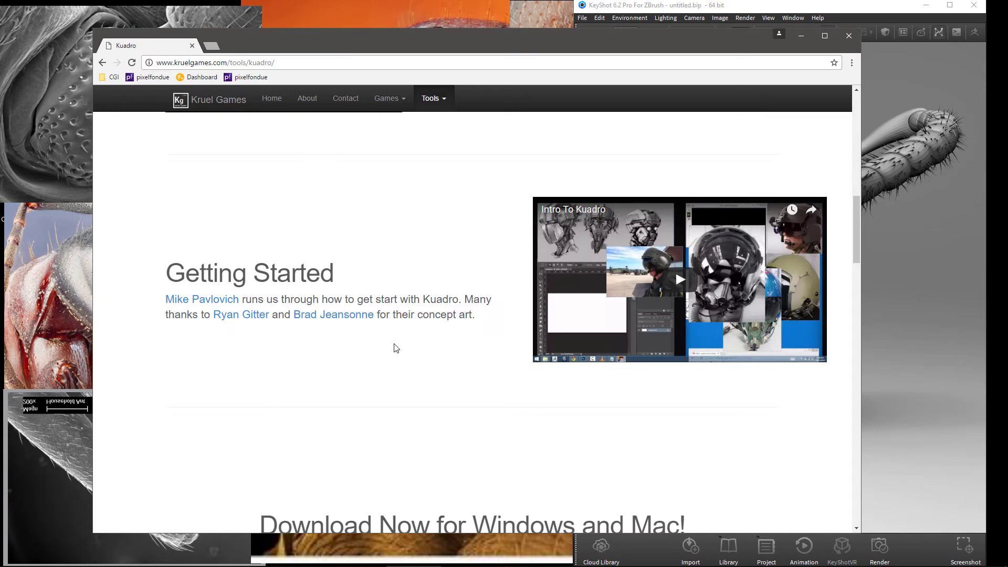
scroll(719, 336, down, 5)
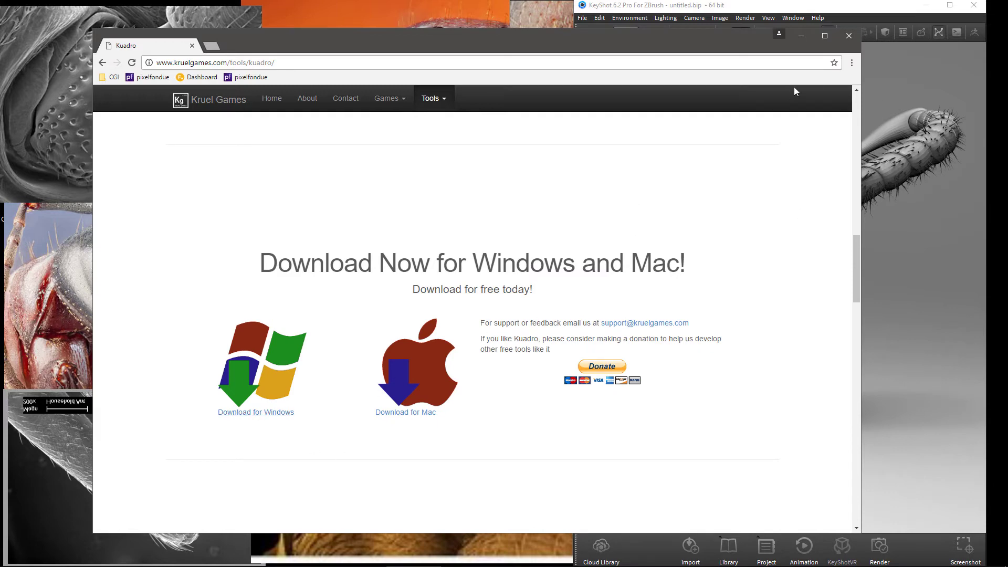
click(799, 36)
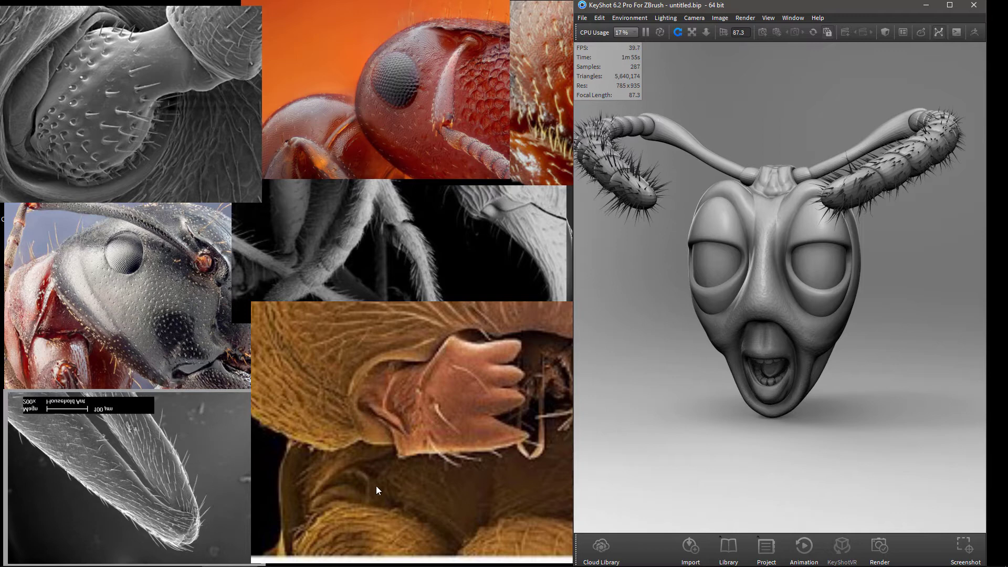
Step: Open Kuadro's About window, read its mouse controls and shortcuts, and close it
right_click(885, 559)
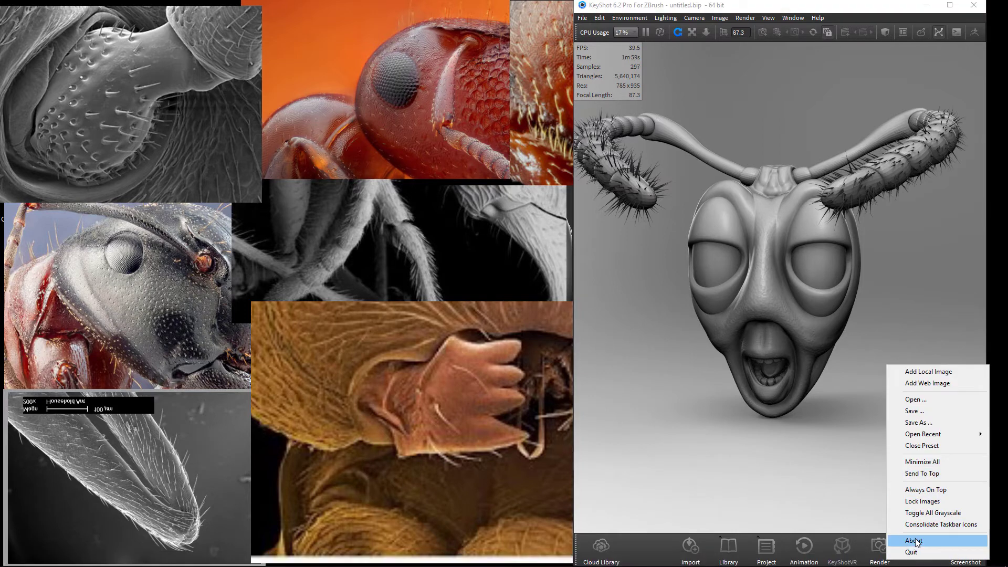
click(914, 542)
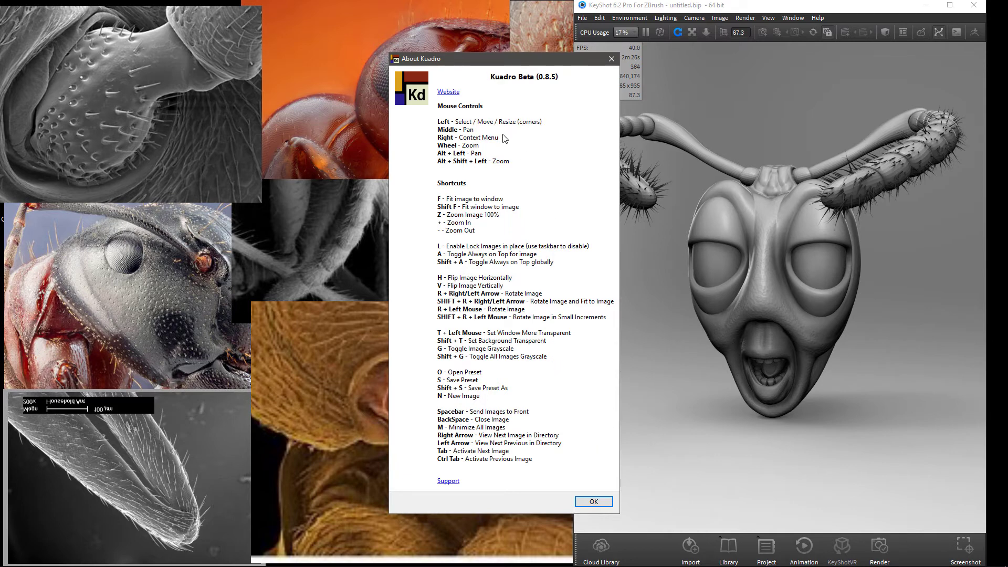
click(592, 502)
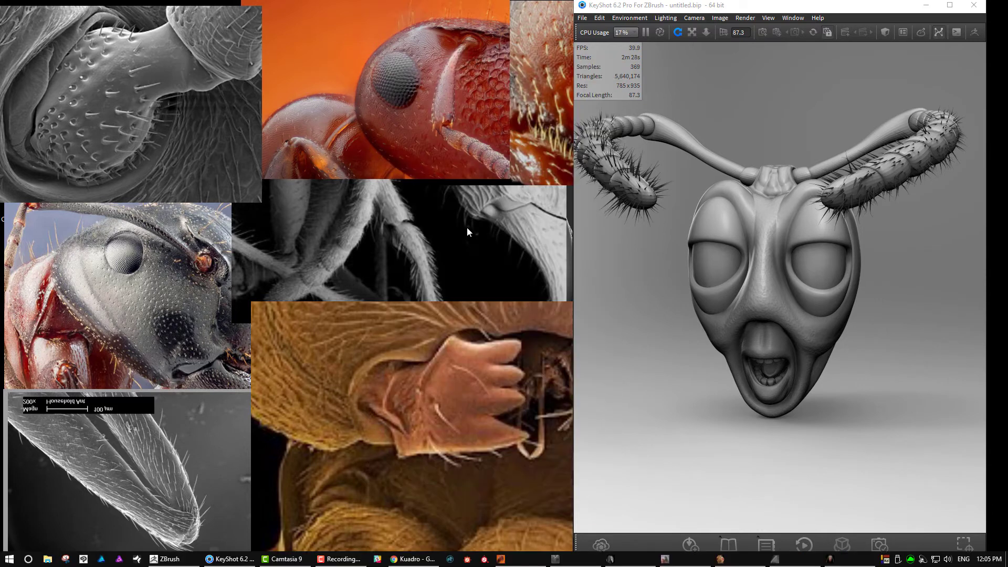
Step: Reposition the close-up reference of the reddish hairy ant face slightly lower and reframe it around the eye and antenna
click(548, 92)
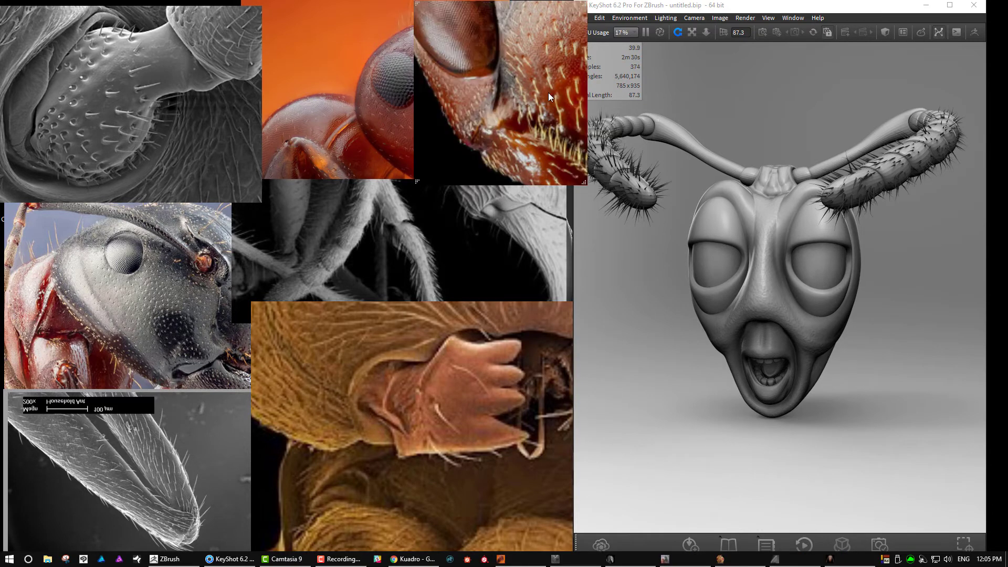
mouse_move(544, 106)
mouse_down()
mouse_move(519, 130)
mouse_move(531, 121)
mouse_up()
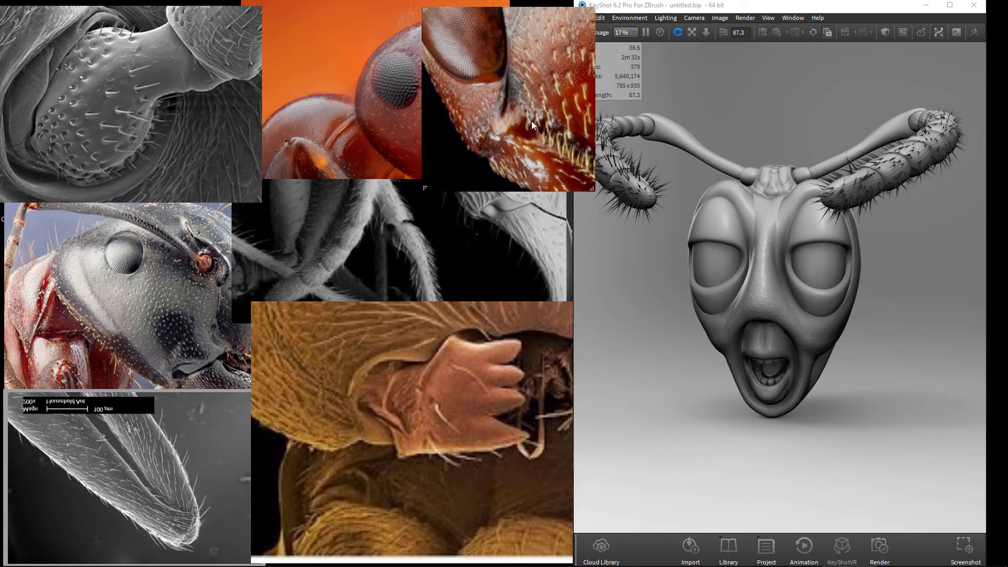
click(492, 78)
drag(492, 77, 504, 89)
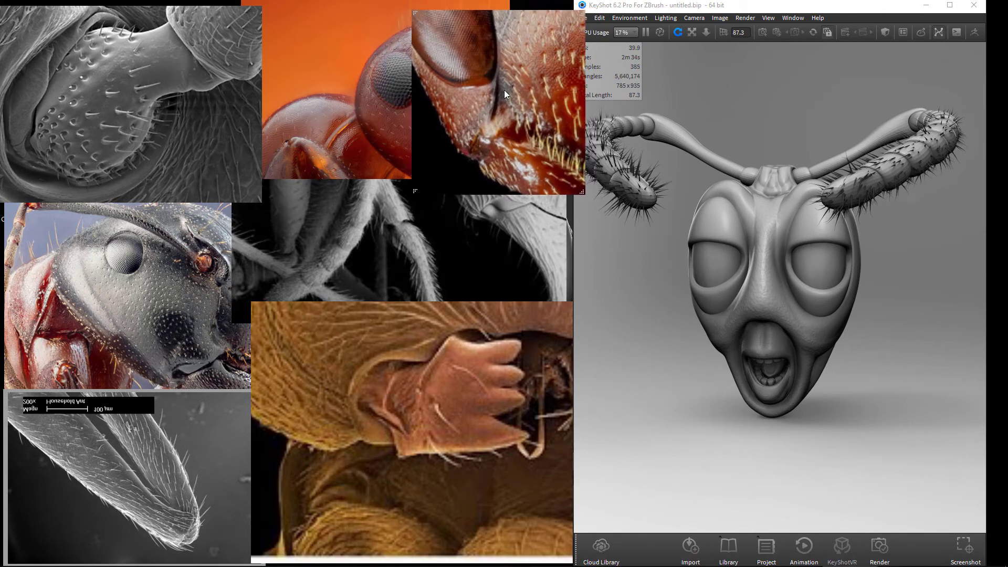
scroll(500, 130, down, 6)
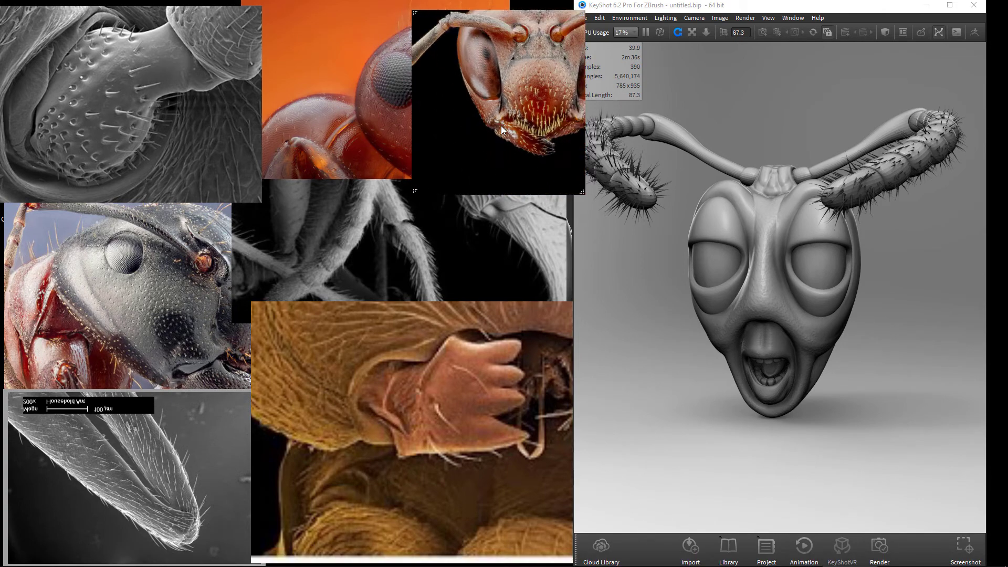
scroll(502, 129, up, 3)
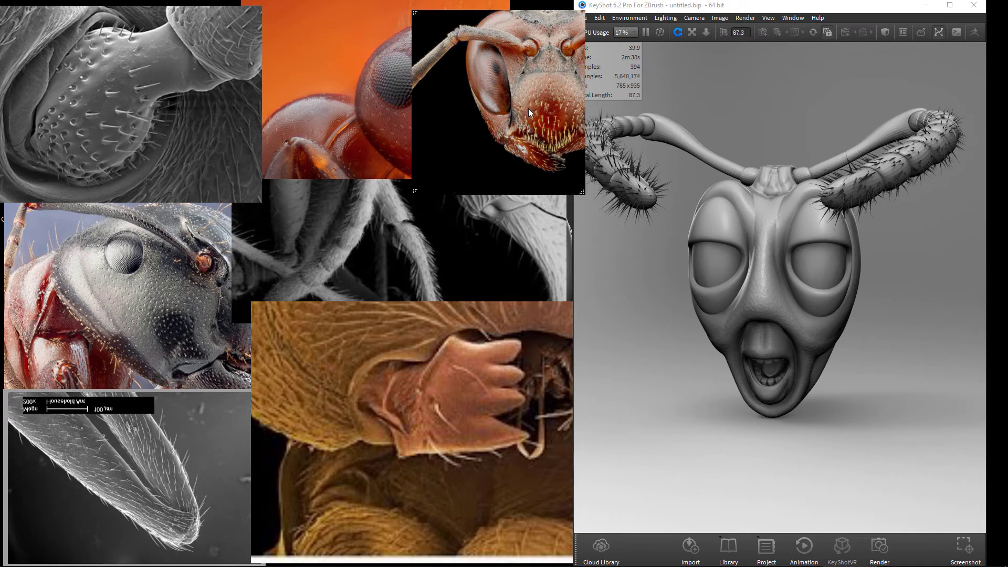
drag(528, 108, 503, 146)
scroll(503, 146, up, 2)
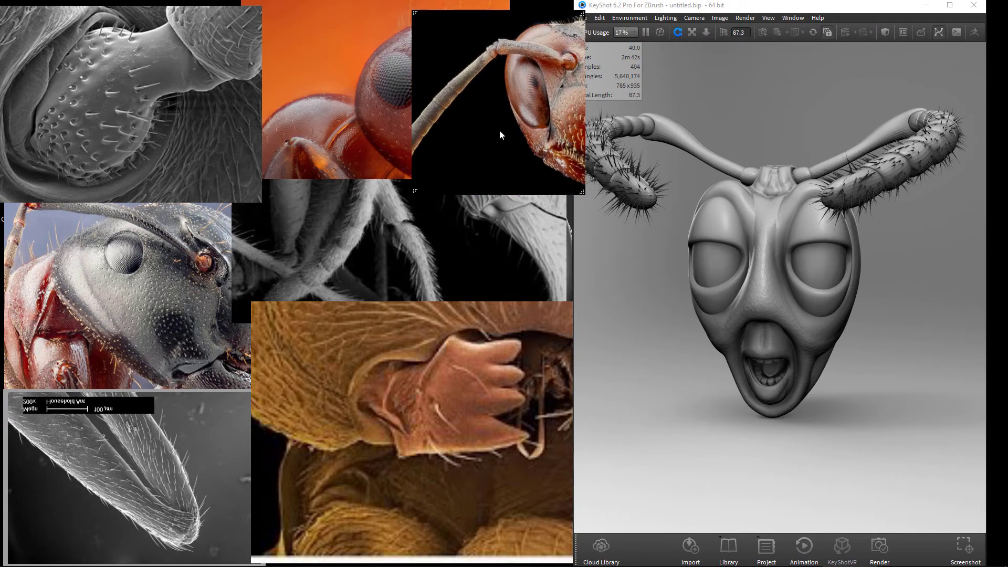
scroll(500, 132, up, 2)
Step: Convert the brown ant mandible reference image to grayscale
right_click(493, 62)
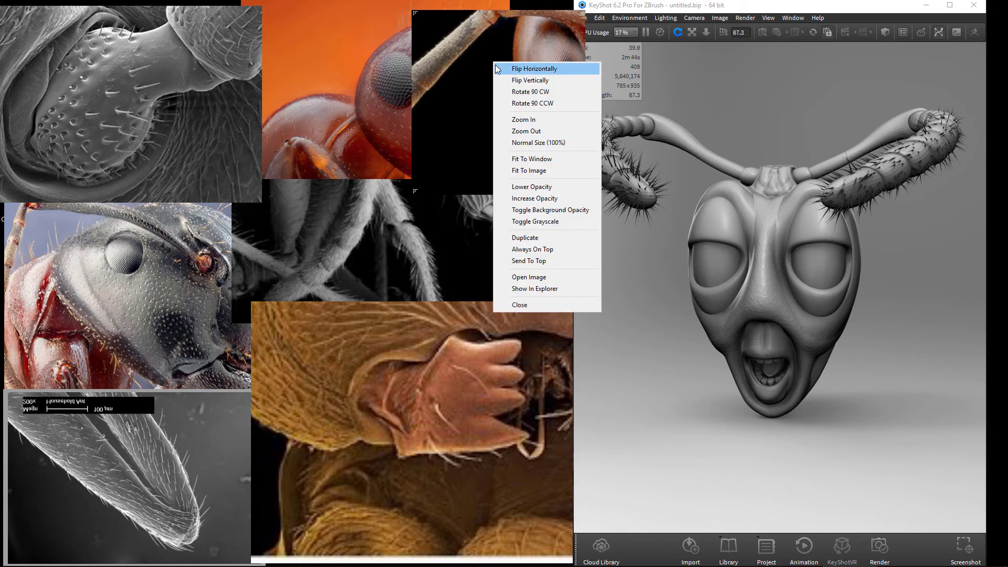
click(496, 64)
right_click(344, 70)
right_click(137, 112)
right_click(416, 410)
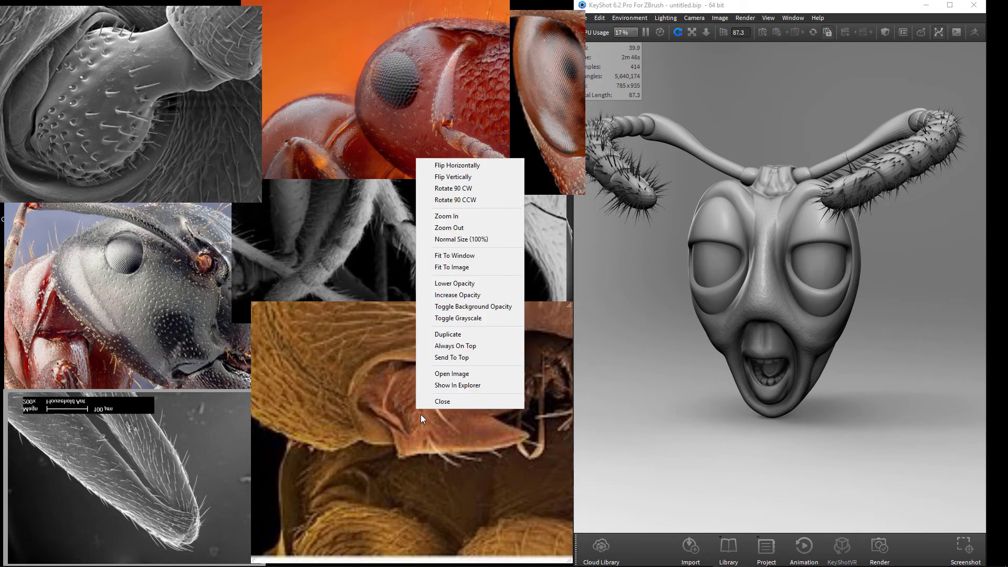
click(464, 318)
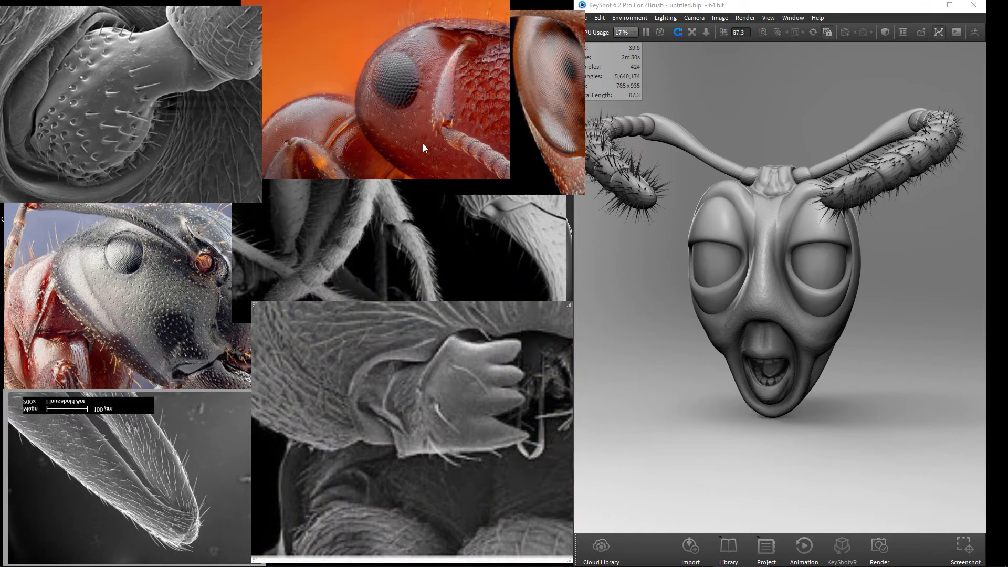
Step: Flip the grayscale mandible image horizontally and flip it back
scroll(433, 451, down, 4)
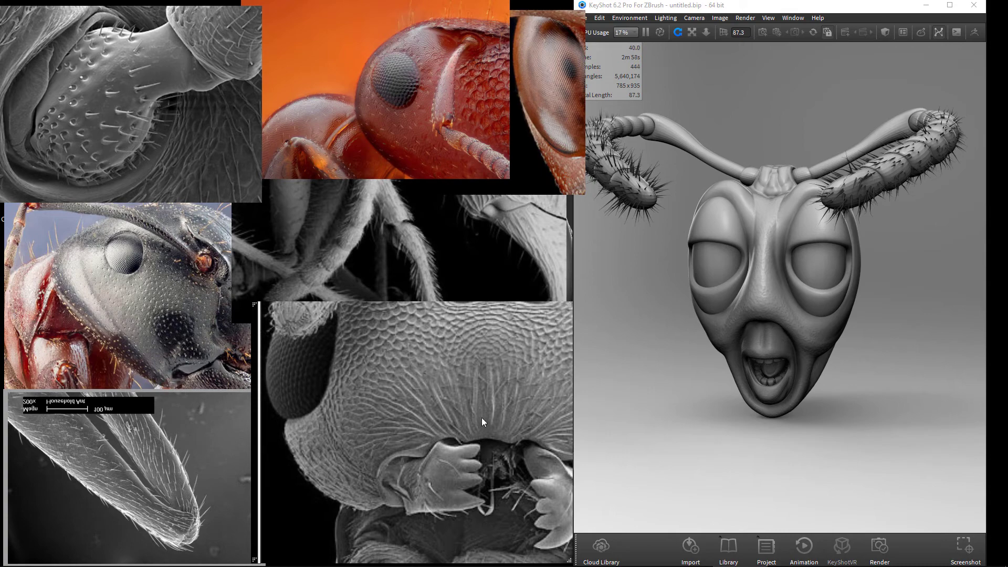
right_click(436, 442)
click(493, 204)
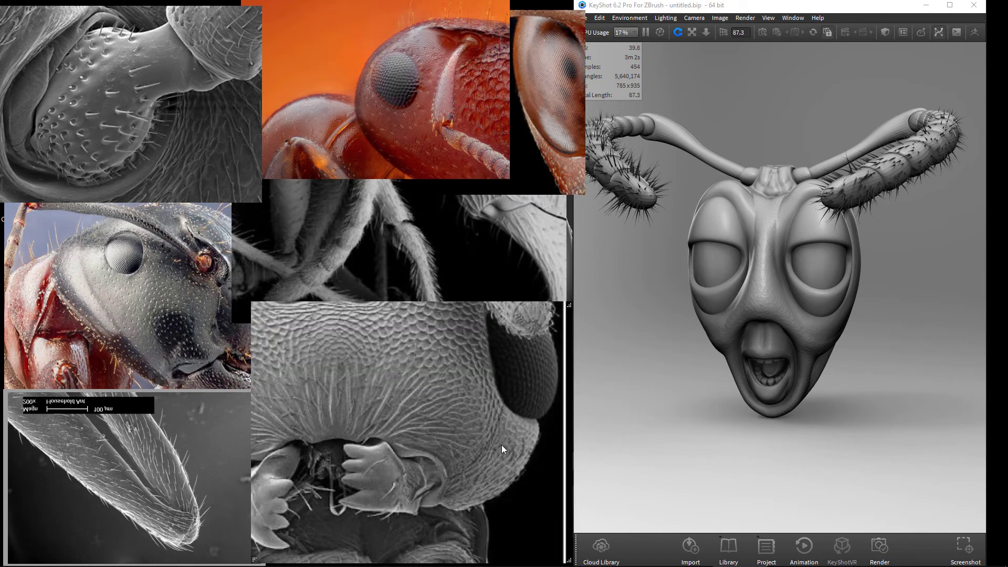
right_click(461, 426)
click(509, 190)
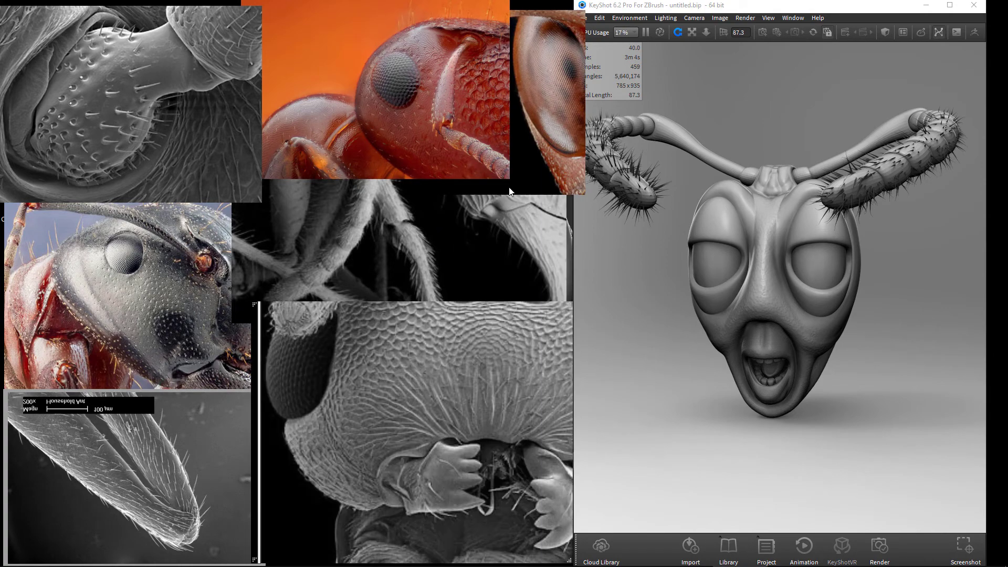
Step: Close the grayscale mandible image and enlarge the black-and-white side view of the ant head in its place, reframed on the head
right_click(435, 409)
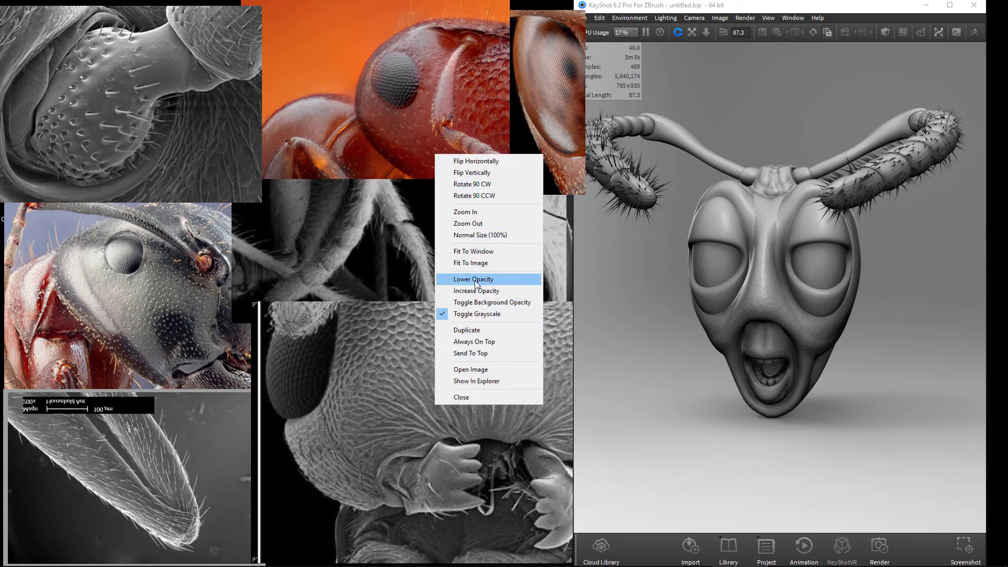
click(469, 399)
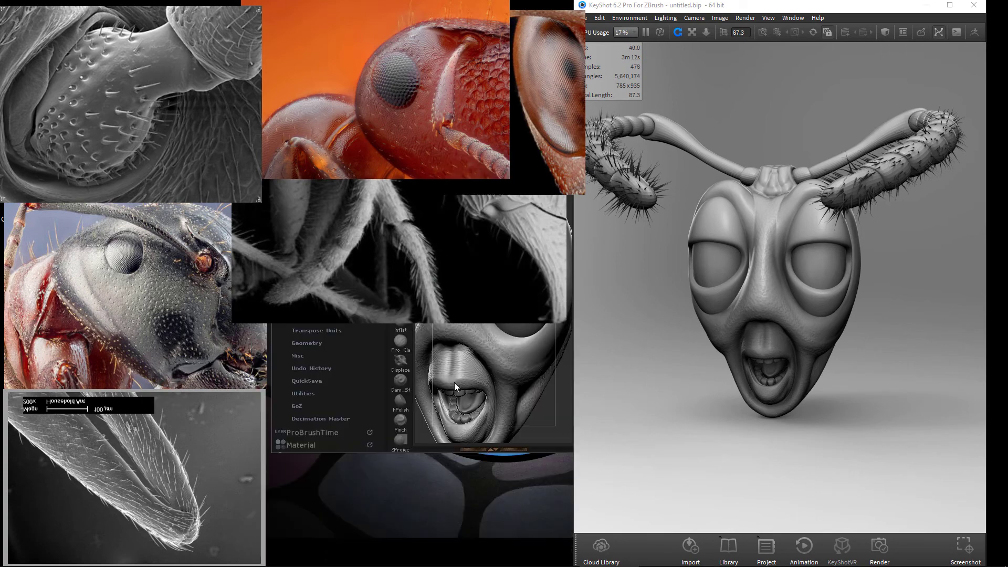
drag(475, 315, 525, 356)
drag(588, 363, 581, 549)
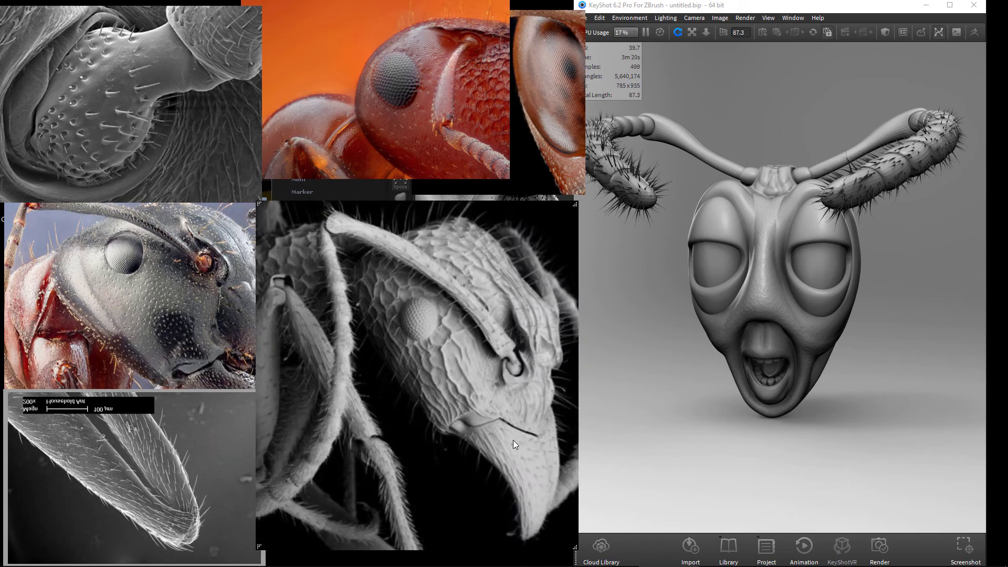
drag(352, 369, 390, 389)
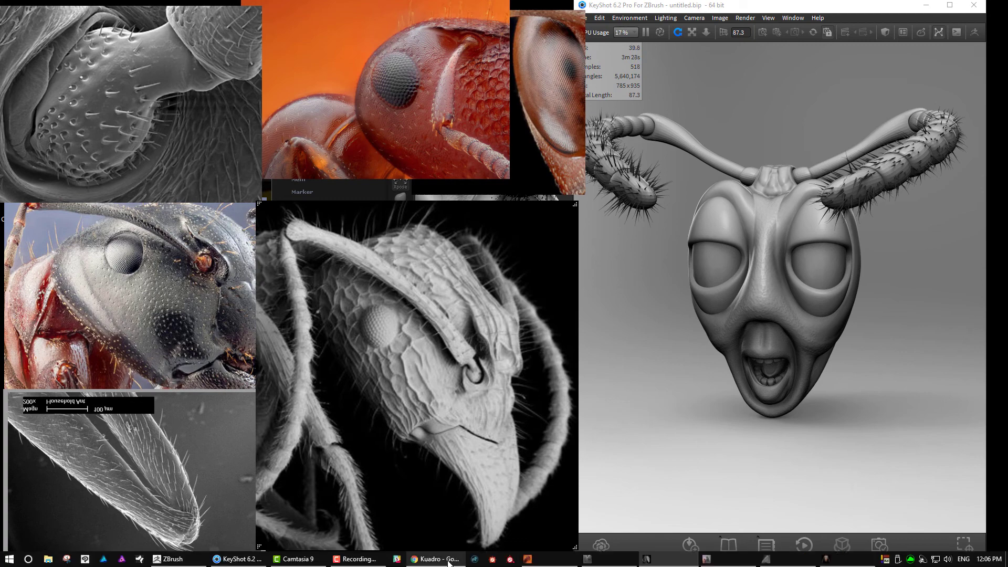
Step: Return to the Kuadro page in Chrome and review its features, Windows and Mac downloads, and full version history
click(443, 559)
scroll(457, 293, up, 12)
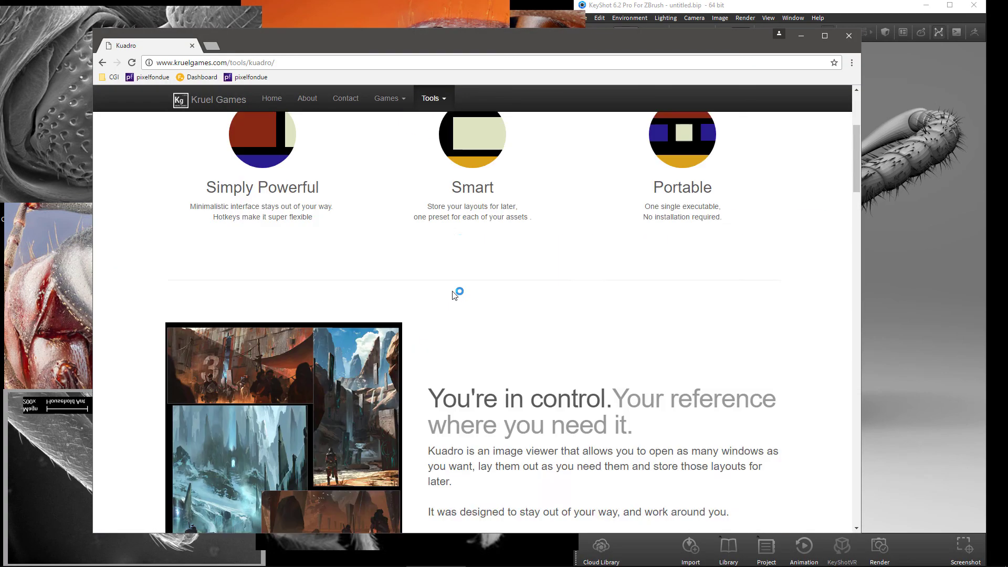
scroll(420, 315, down, 13)
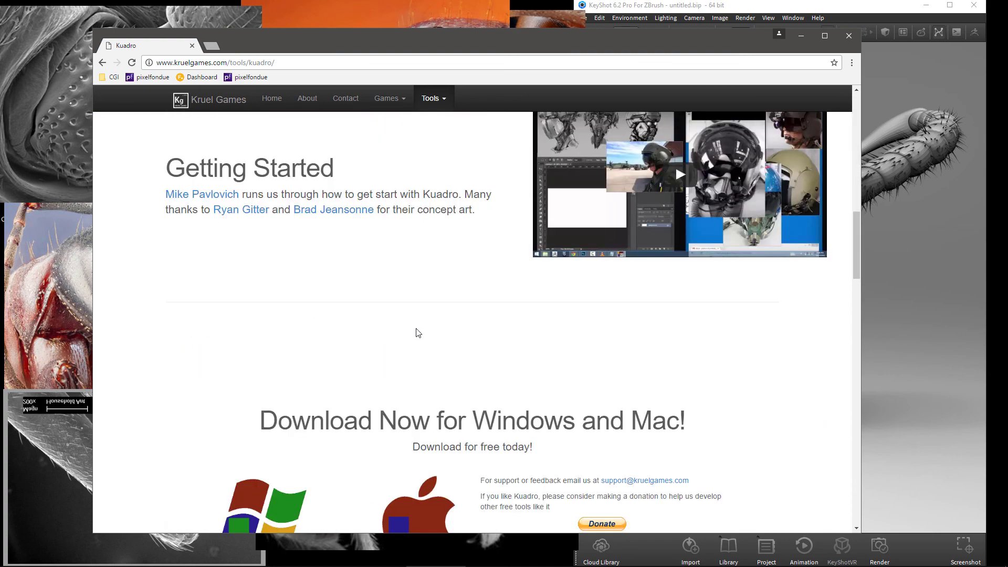
scroll(472, 330, down, 8)
scroll(488, 330, up, 3)
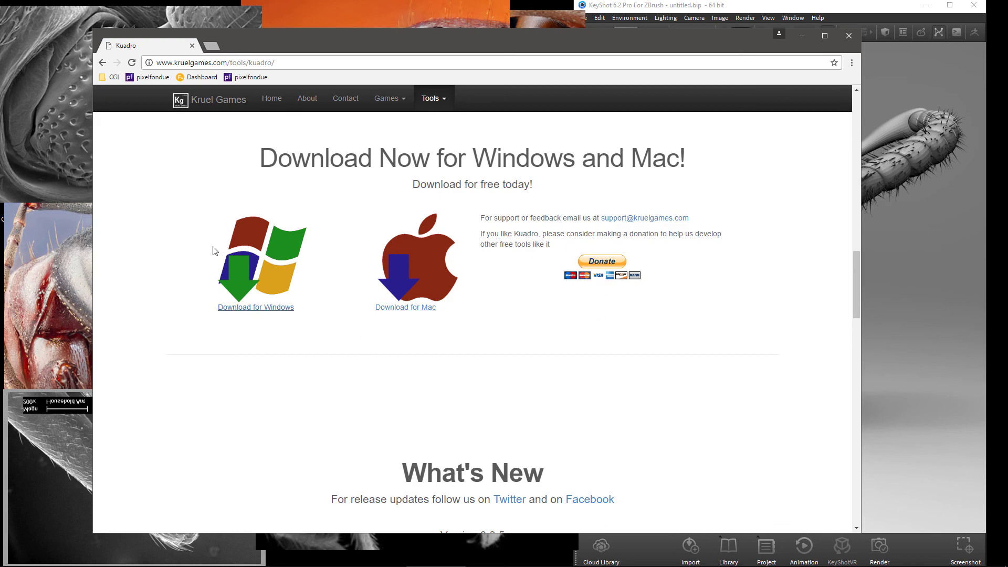
scroll(486, 399, down, 4)
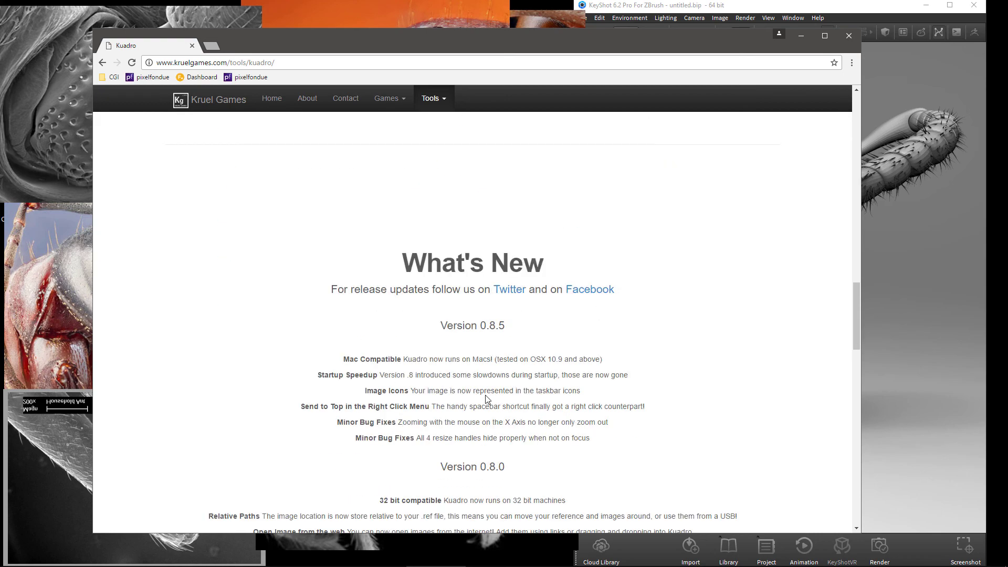
scroll(485, 399, down, 20)
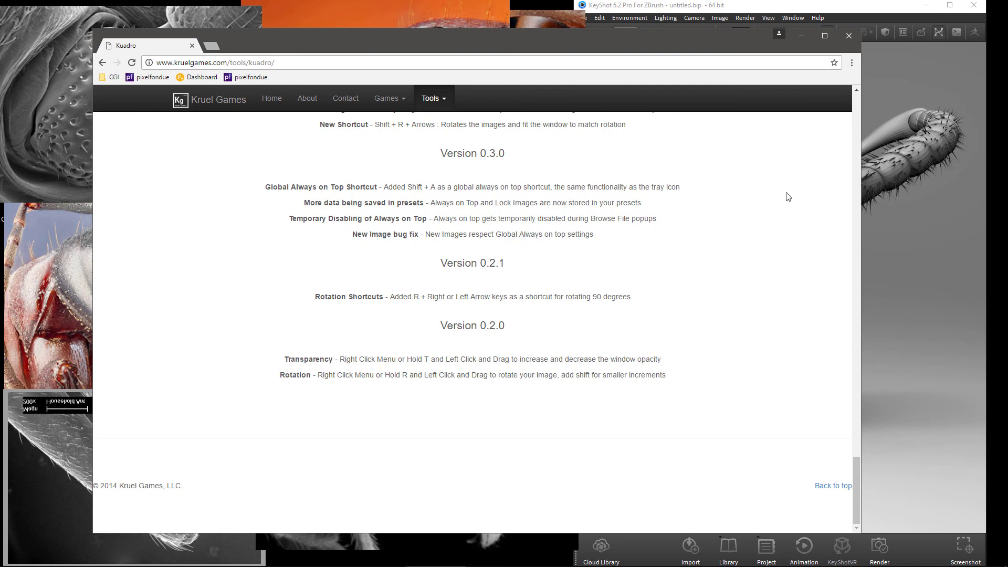